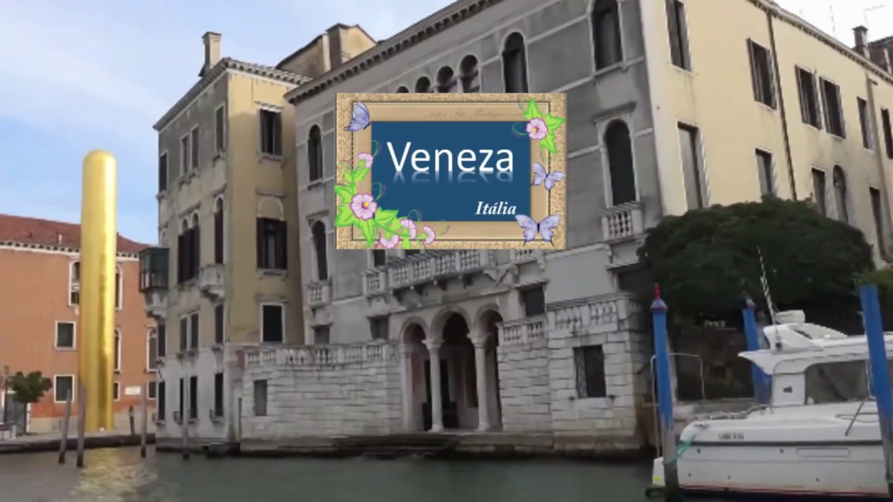
Step: Leave full-screen playback of the finished 'Veneza / Itália' board preview
key(Escape)
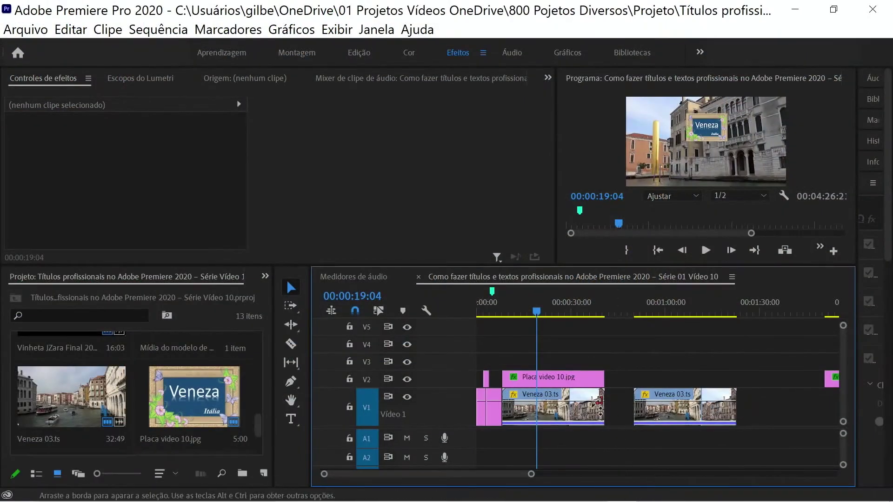
Step: Drop Placa video 10.jpg onto V2 at the playhead, above the second Veneza 03.ts clip
mouse_move(540, 310)
mouse_down()
mouse_move(646, 326)
mouse_move(625, 334)
mouse_up()
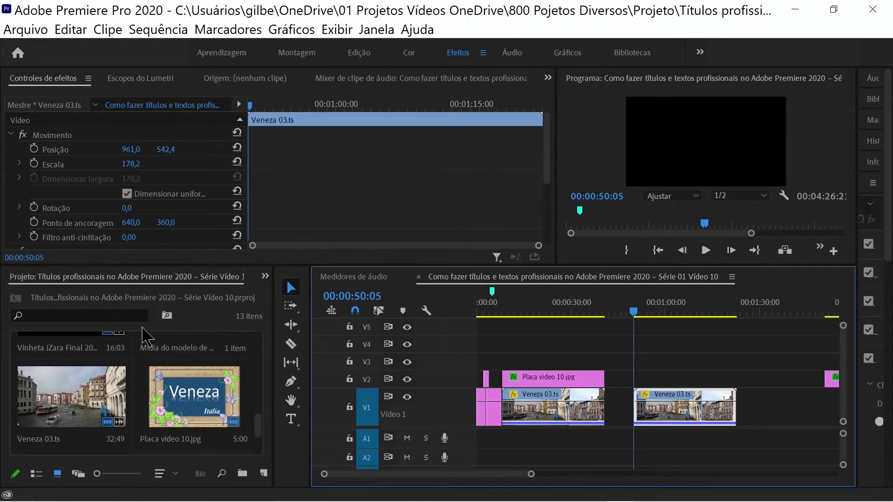
click(191, 419)
drag(190, 410, 651, 371)
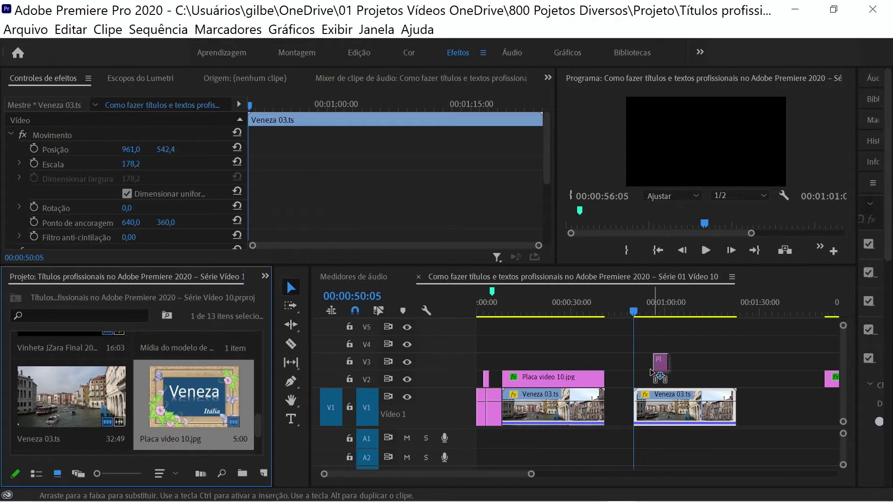
mouse_move(651, 371)
mouse_down()
mouse_move(627, 382)
mouse_move(736, 377)
mouse_up()
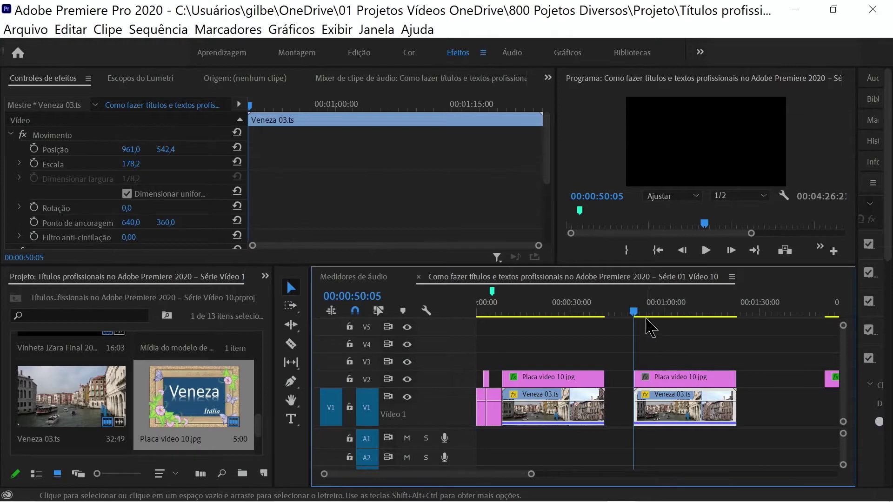
mouse_move(633, 312)
mouse_down()
mouse_move(690, 322)
mouse_move(653, 331)
mouse_up()
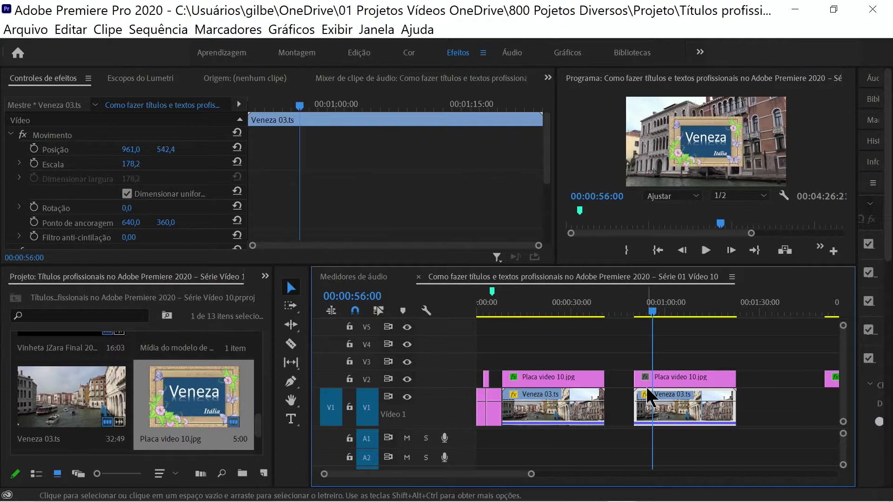
Step: Keyframe the plate's Position at 00:00:56:00 and push it up off-frame at 00:00:55:21
click(651, 381)
drag(555, 181, 444, 180)
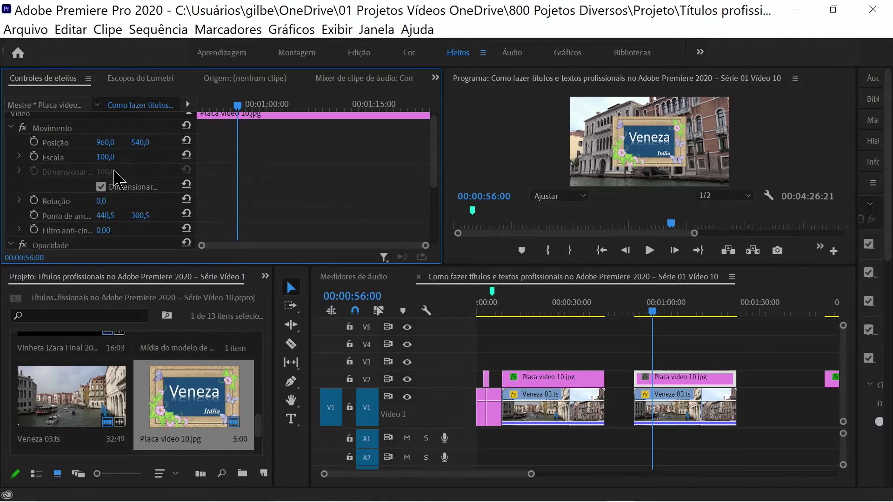
click(34, 141)
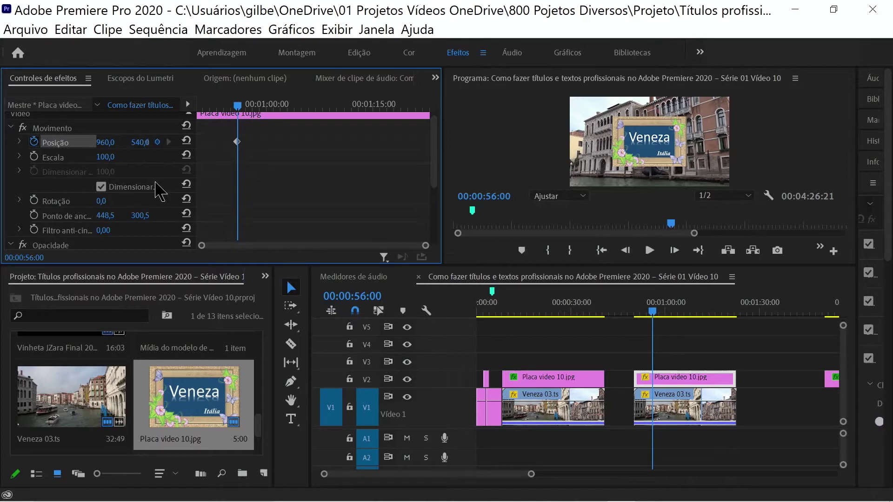
key(Left)
key(Left)
key(Left)
key(Left)
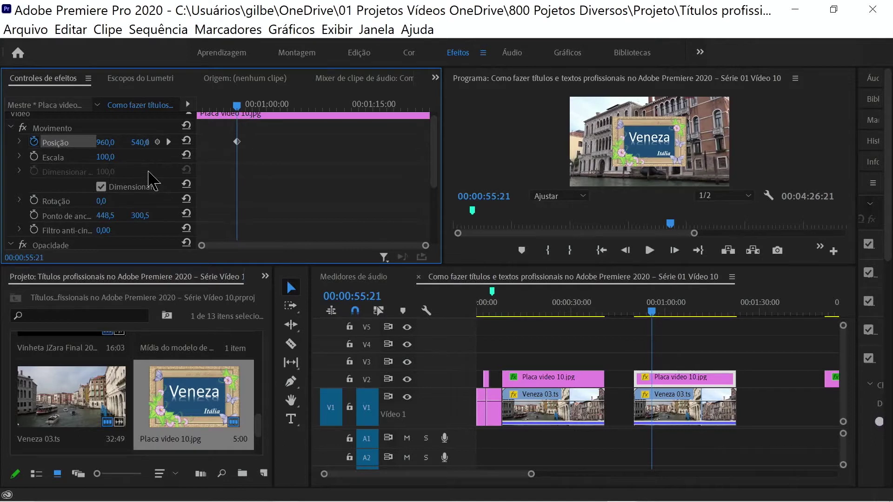
drag(140, 142, 54, 143)
drag(148, 143, 148, 143)
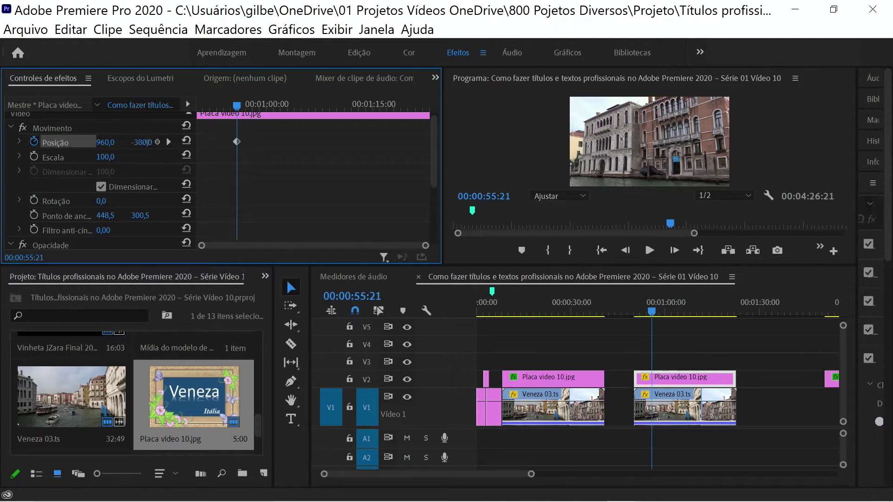
Step: Preview the slide-in, fix the start Position Y at -397, and check both Position keyframes
drag(237, 106, 234, 108)
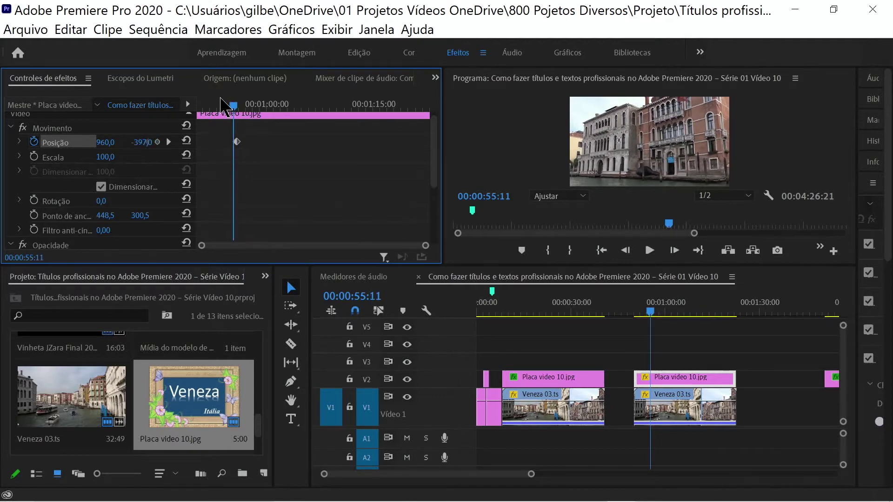
key(space)
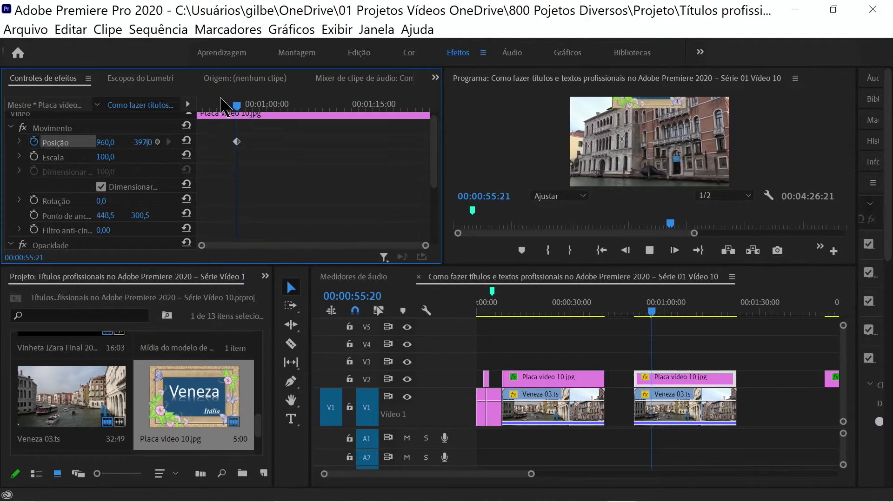
text(540)
key(space)
click(146, 141)
key(Return)
click(179, 142)
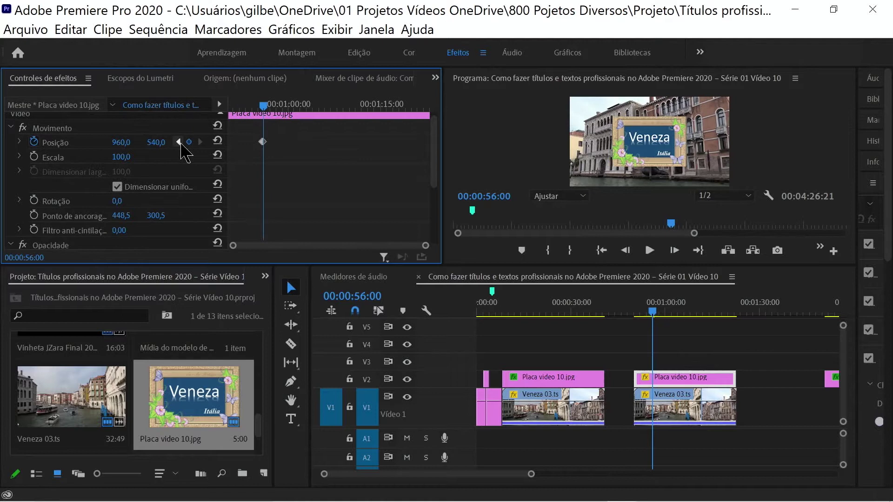
click(180, 141)
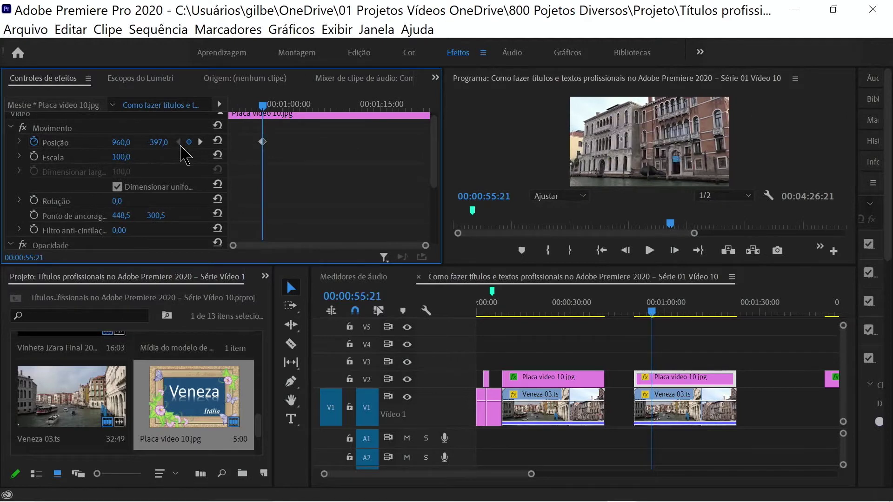
click(200, 142)
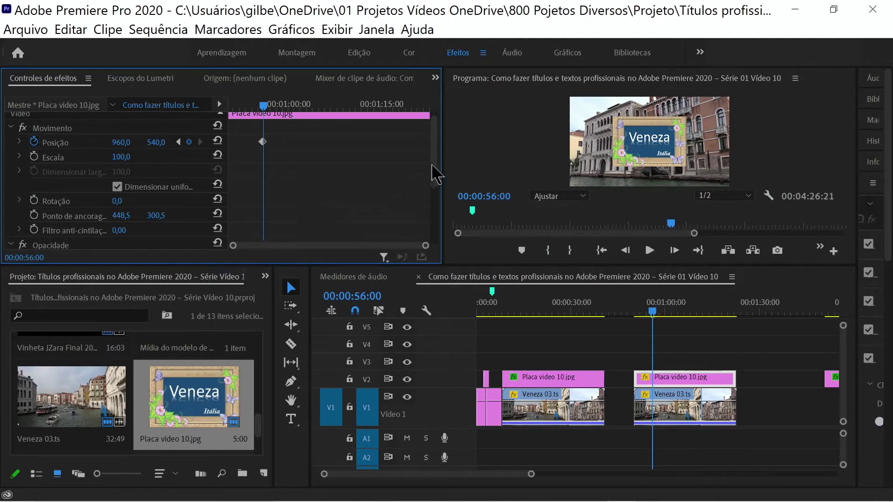
Step: Search the effects for '3d' and drag Perspectiva > 3D básico onto the second Placa video 10.jpg clip
drag(436, 163, 429, 181)
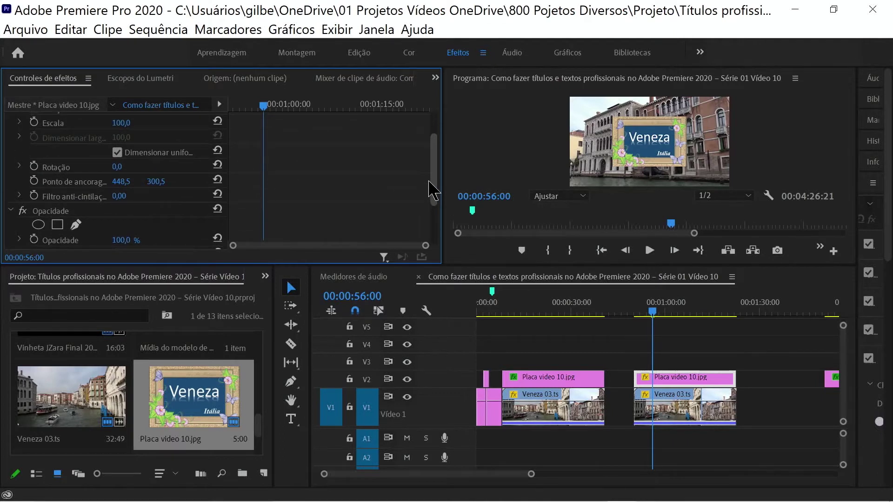
drag(429, 181, 421, 226)
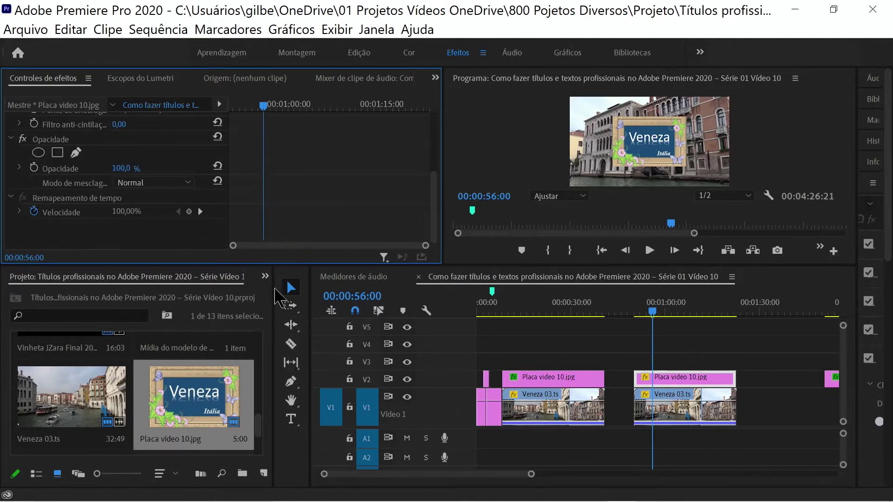
click(359, 54)
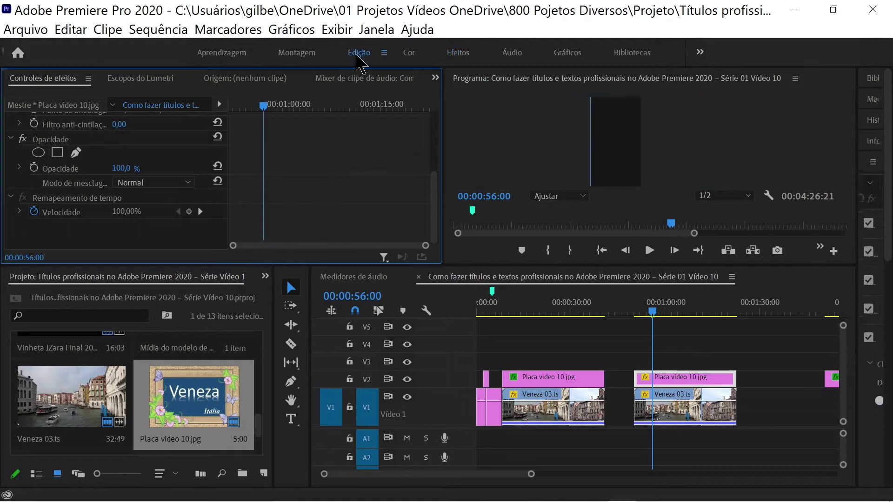
click(271, 297)
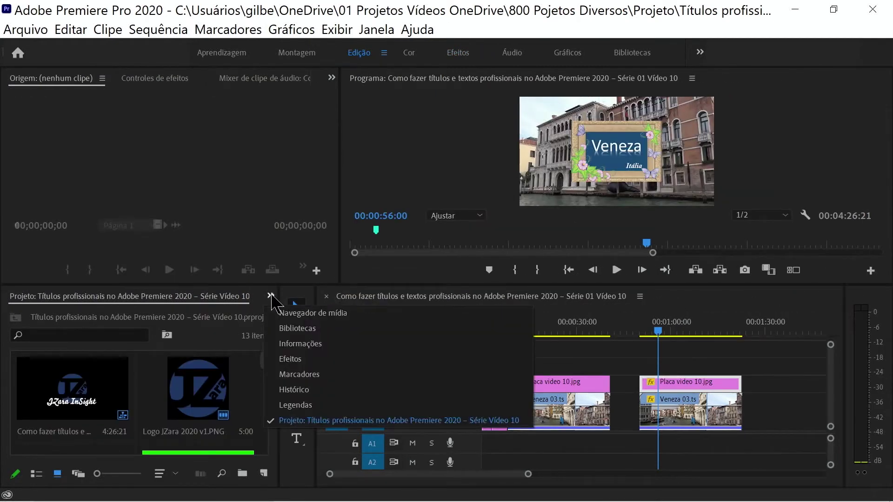
click(313, 361)
click(108, 316)
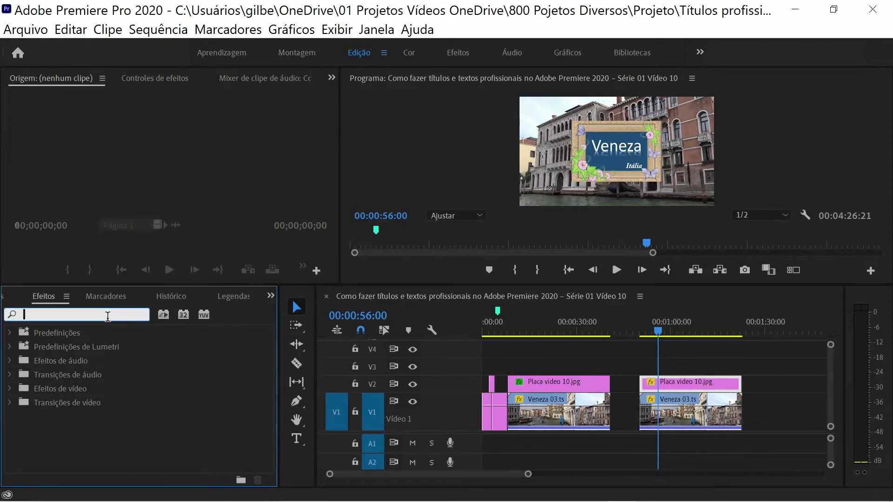
text(3d)
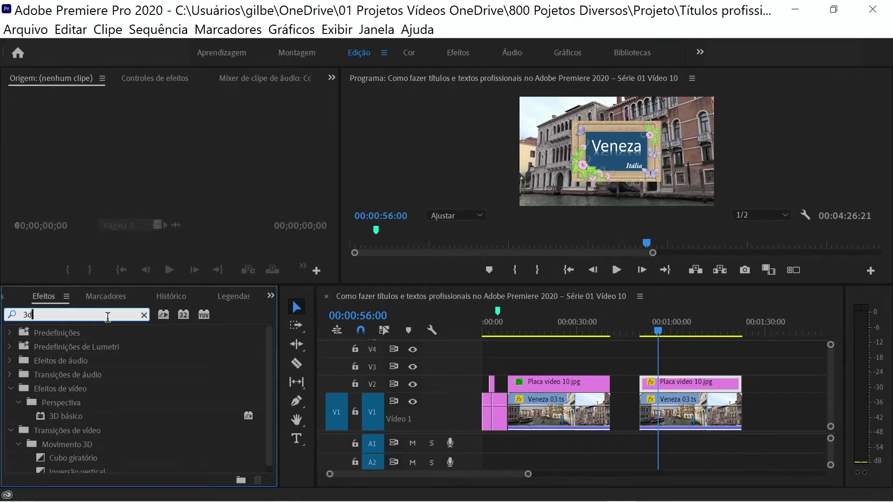
drag(79, 419, 671, 390)
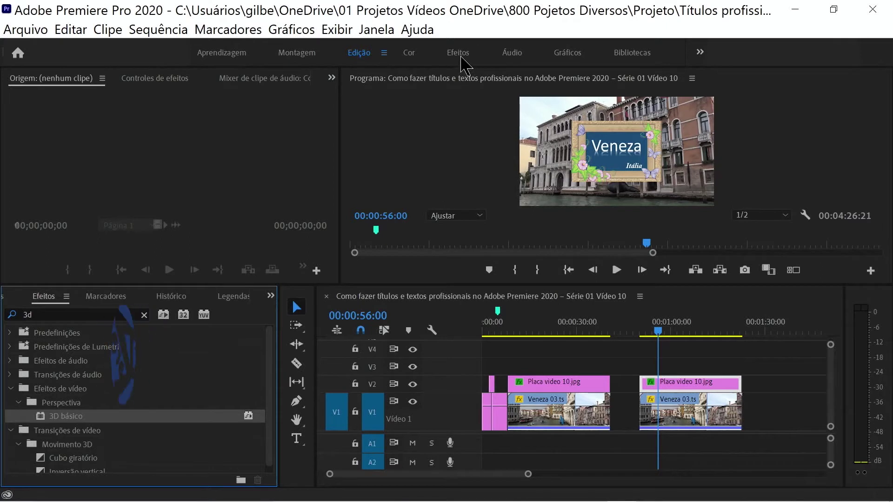
click(458, 53)
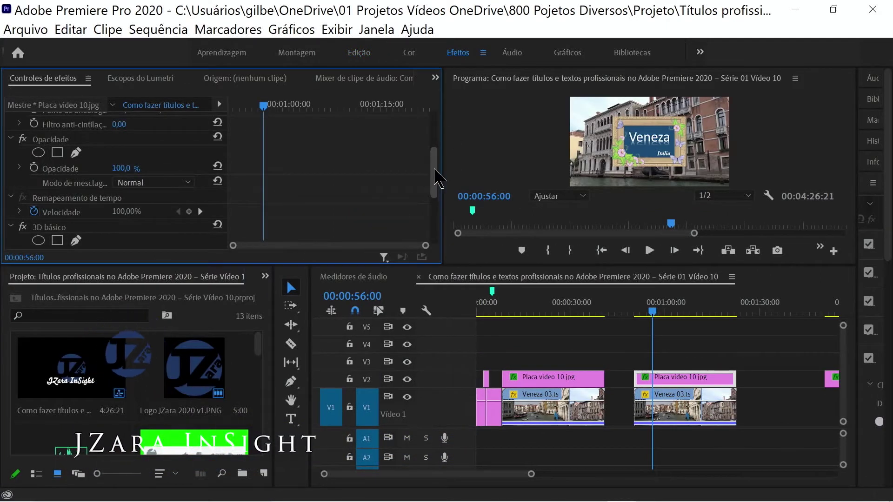
Step: Set the 3D básico tilt to 50° and start keyframing the tilt
scroll(437, 179, down, 3)
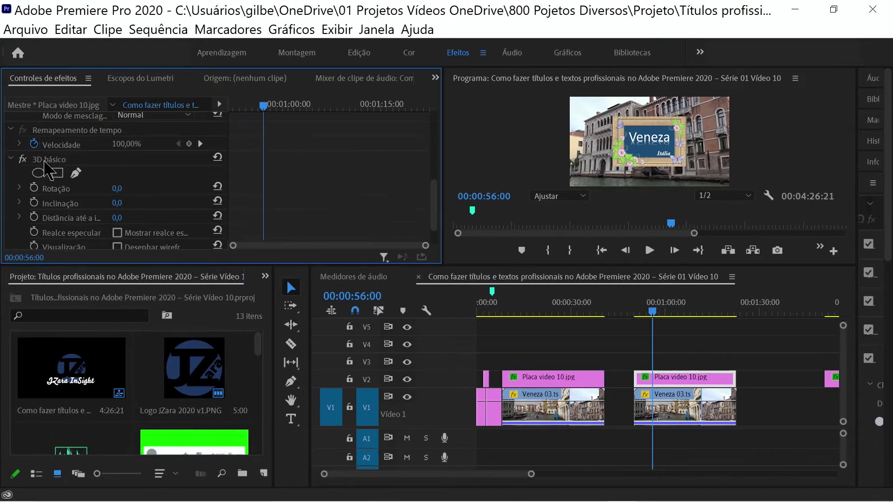
click(47, 161)
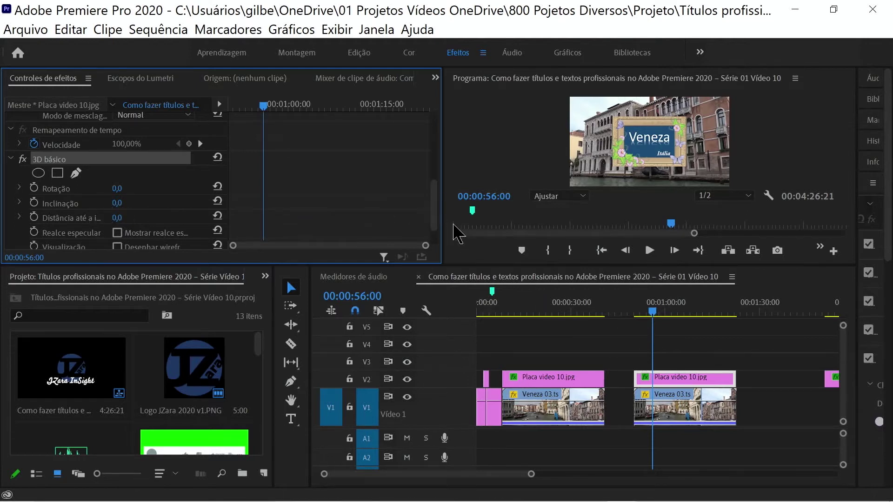
mouse_move(439, 218)
mouse_down()
mouse_move(437, 133)
mouse_move(432, 244)
mouse_up()
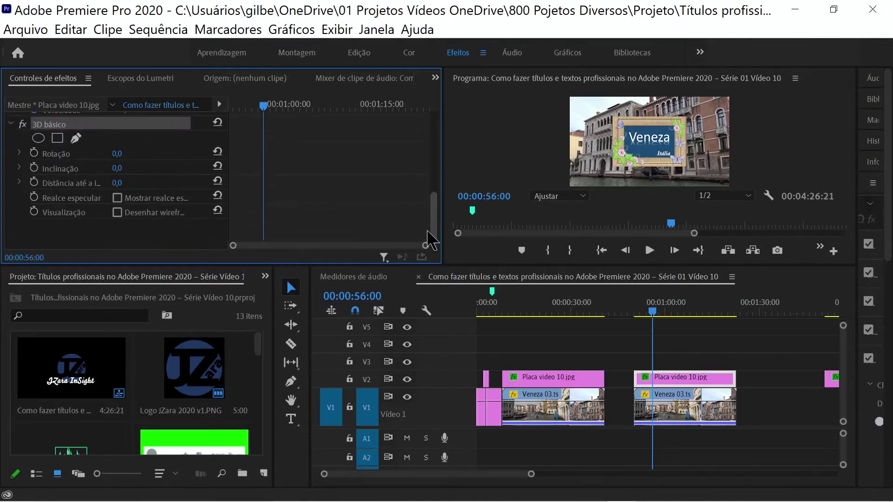
click(119, 154)
key(Tab)
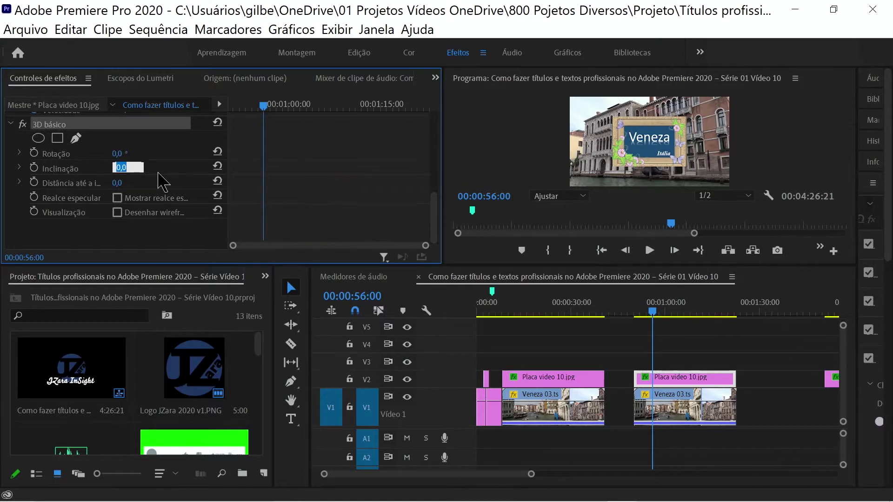
text(50)
key(Return)
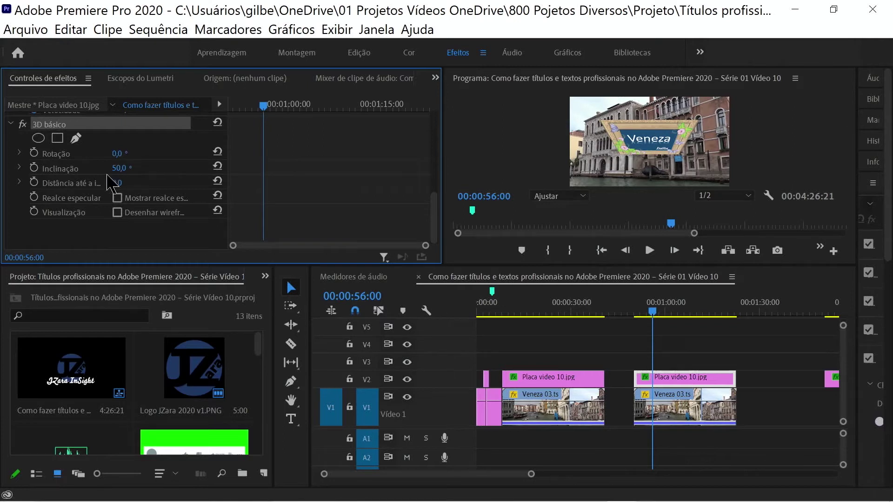
click(34, 168)
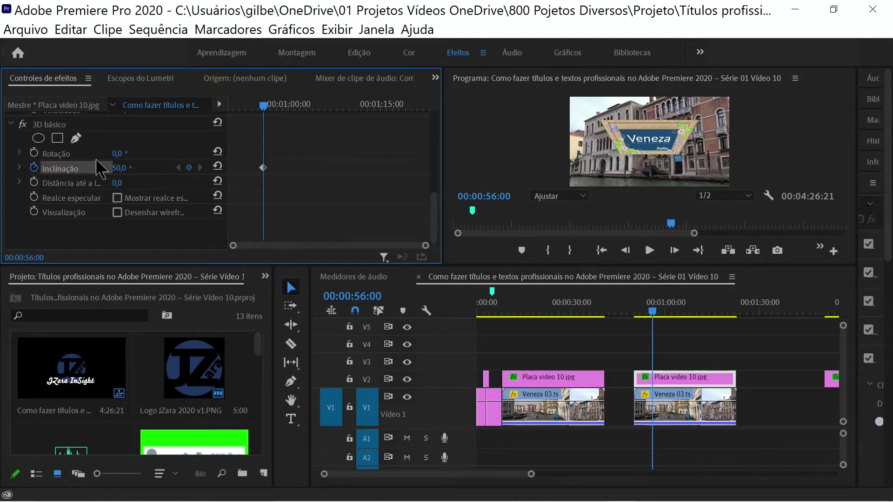
Step: A few frames later, tilt the plate to −50°, then correct the tilt to 40°
key(Right)
key(Right)
key(Right)
key(Right)
key(Right)
key(Right)
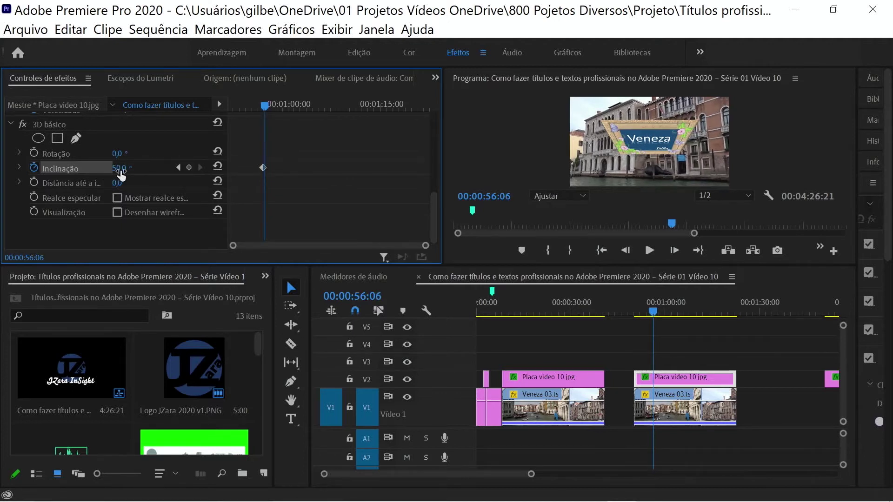
click(121, 168)
text(-50)
key(Return)
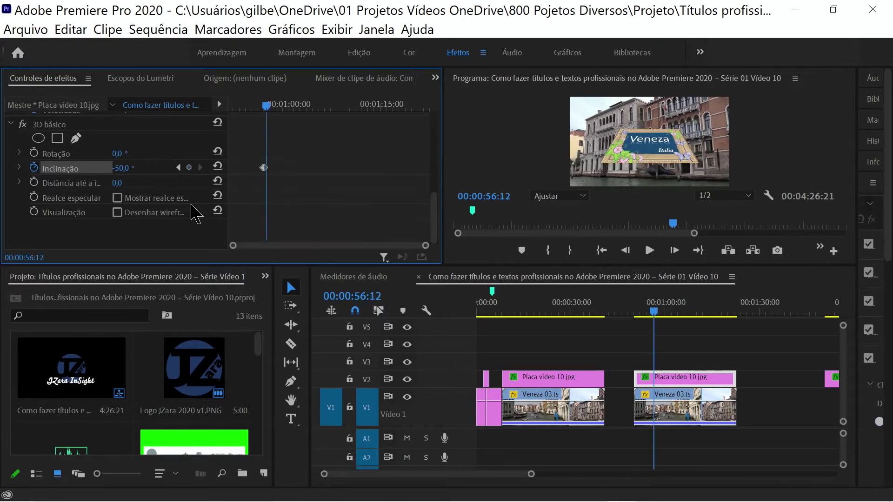
click(124, 170)
text(40)
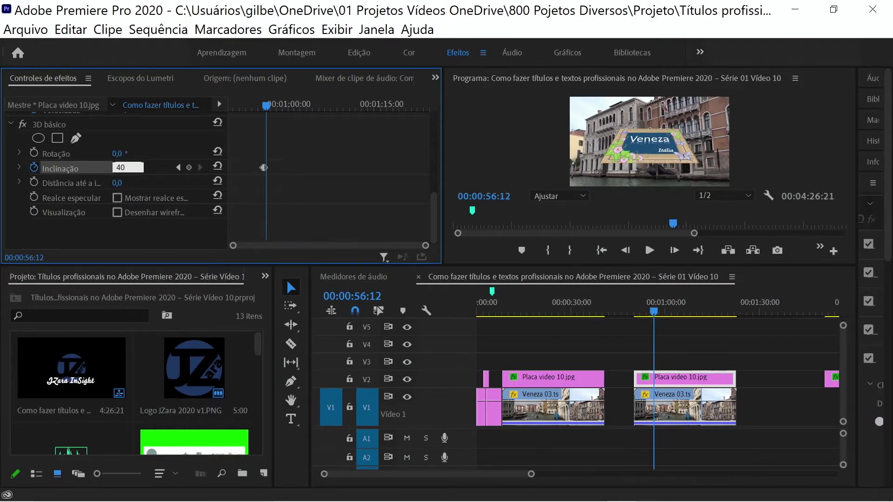
key(Return)
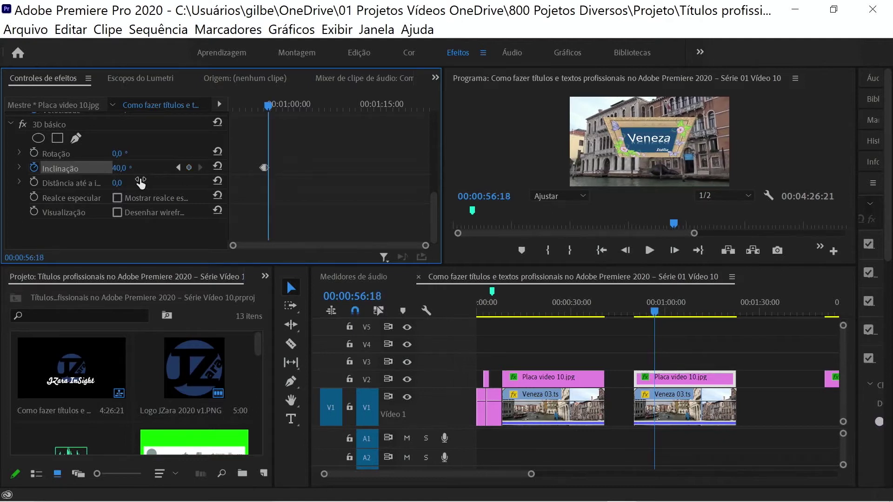
Step: Set the tilt to −40°, then keyframe a 30° tilt a few frames later
click(140, 177)
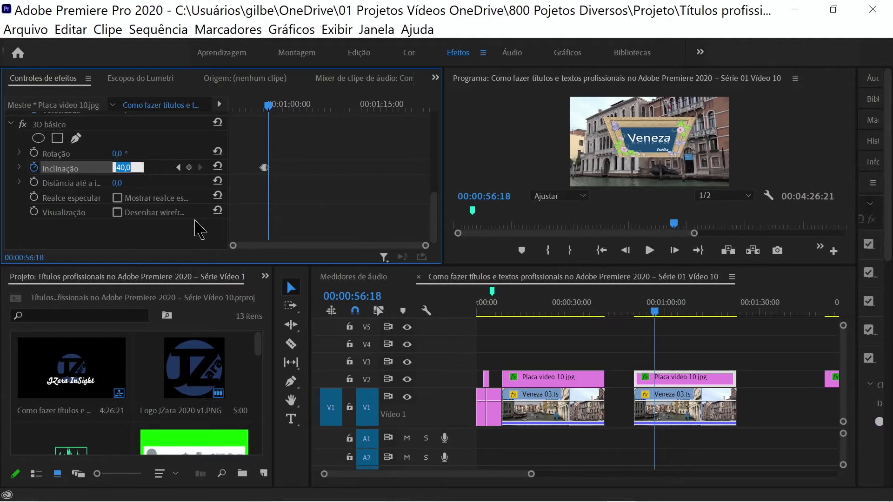
text(-40)
key(Return)
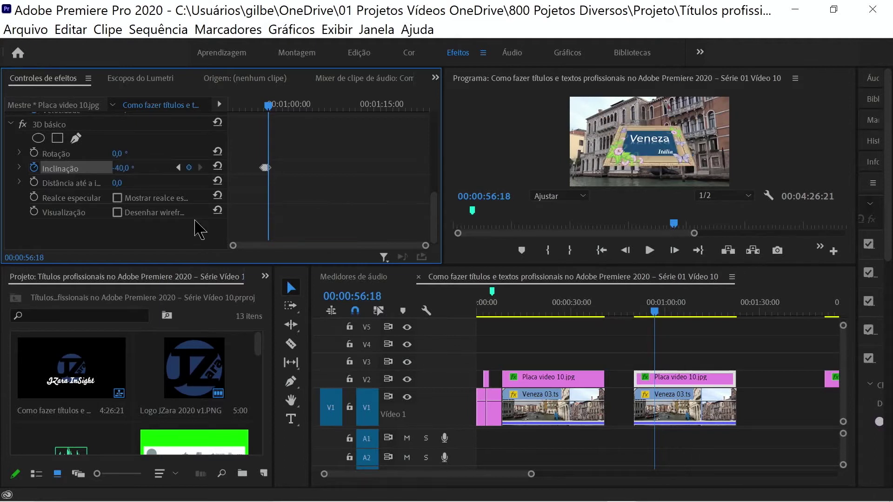
key(Right)
key(Right)
key(Right)
key(Right)
key(Right)
key(Right)
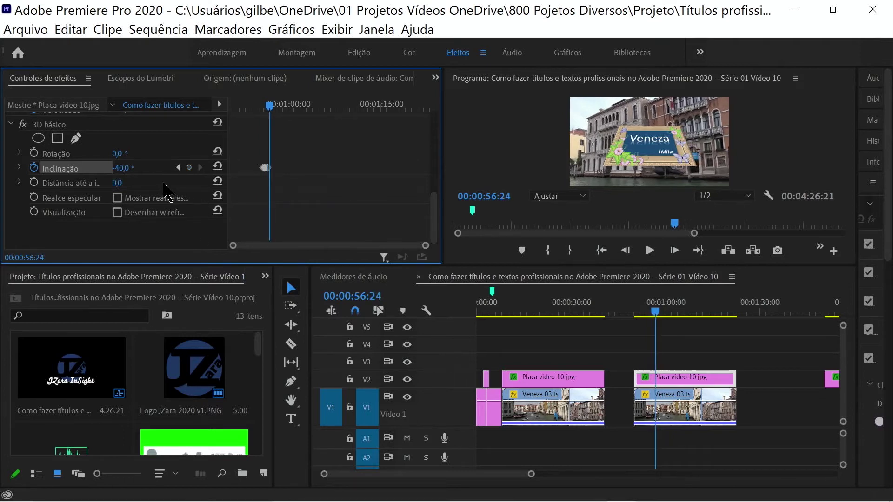
click(126, 170)
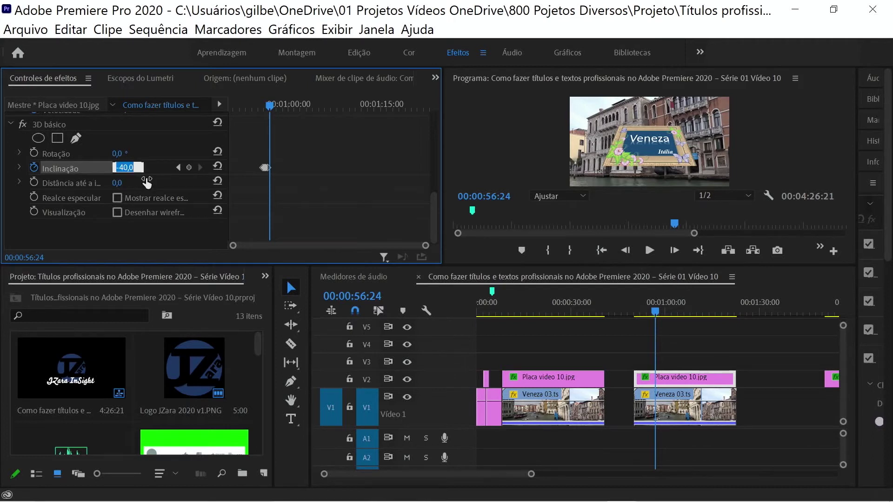
text(30)
key(Return)
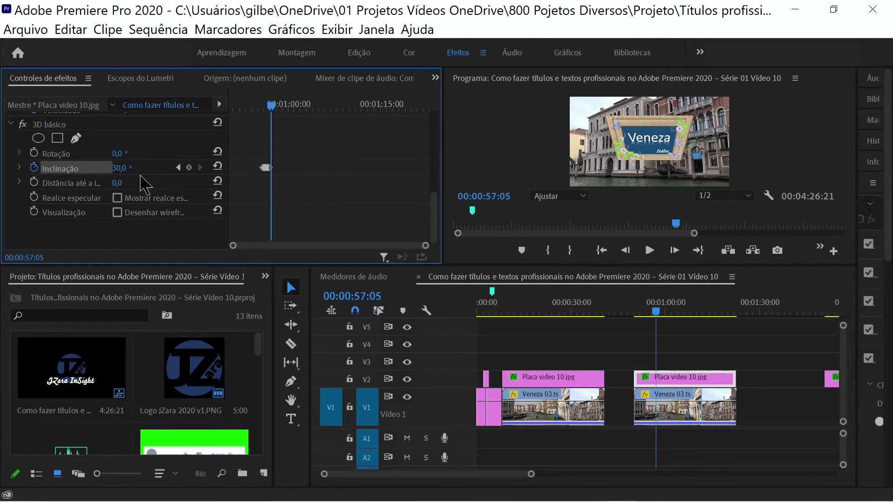
Step: Keyframe the plate tilt at −30°, then at 20° a few frames later
click(124, 167)
text(-)
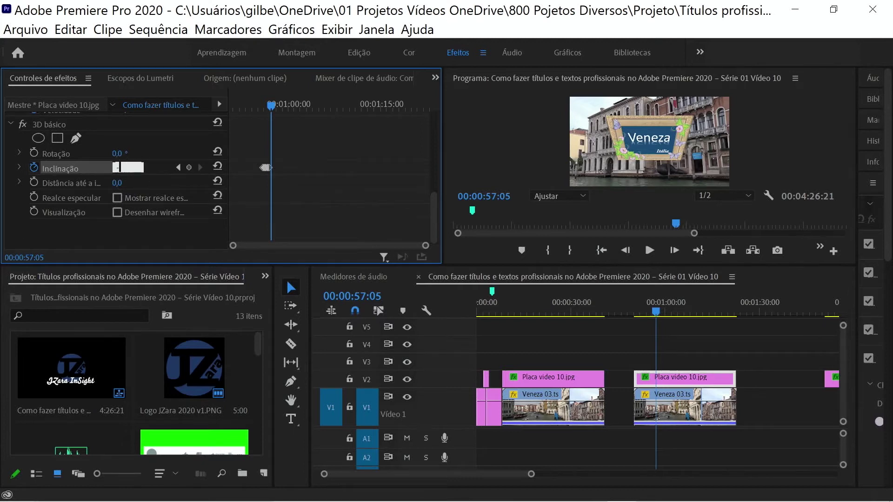
key(Return)
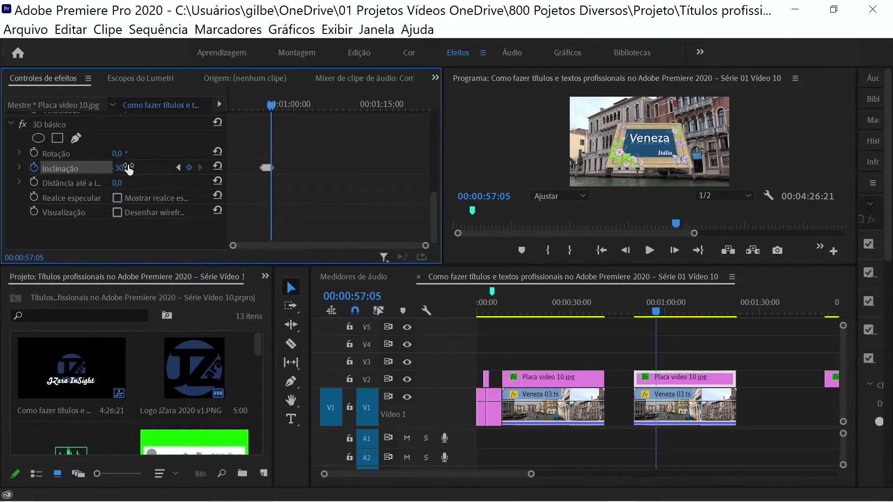
key(space)
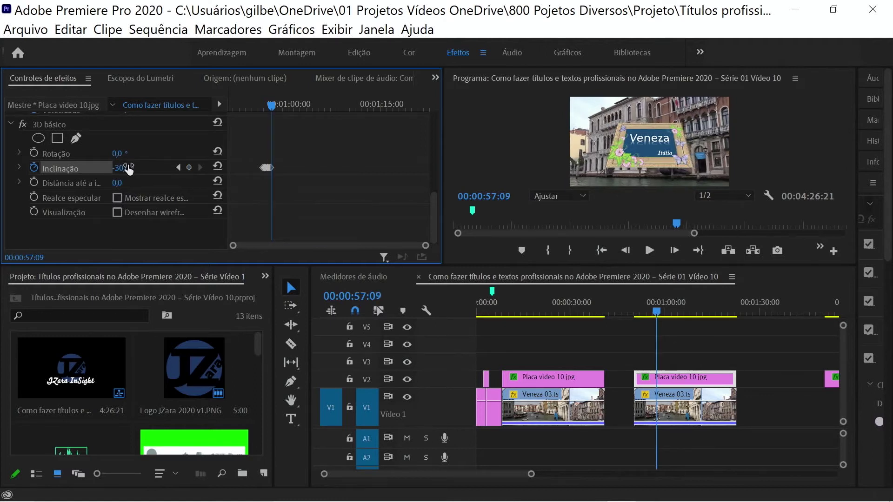
click(124, 167)
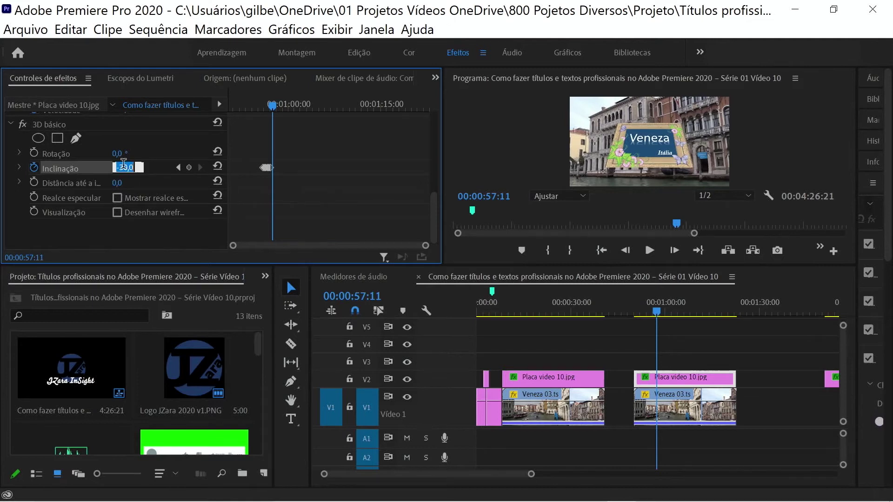
text(20)
key(Return)
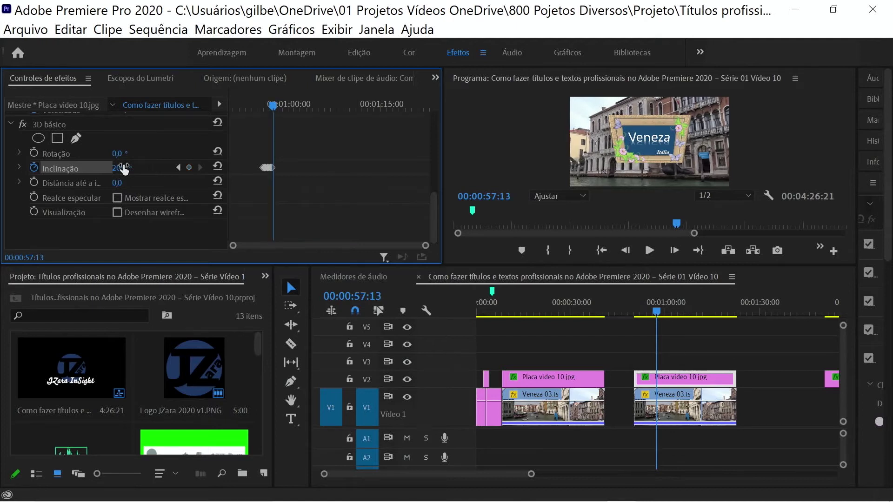
Step: Add the next tilt keyframes at −20° and 10°
click(123, 168)
text(-20)
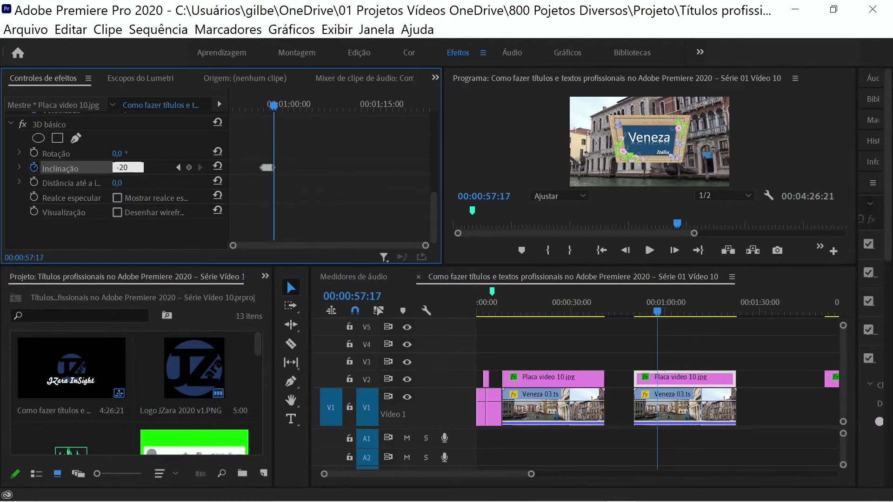
key(Return)
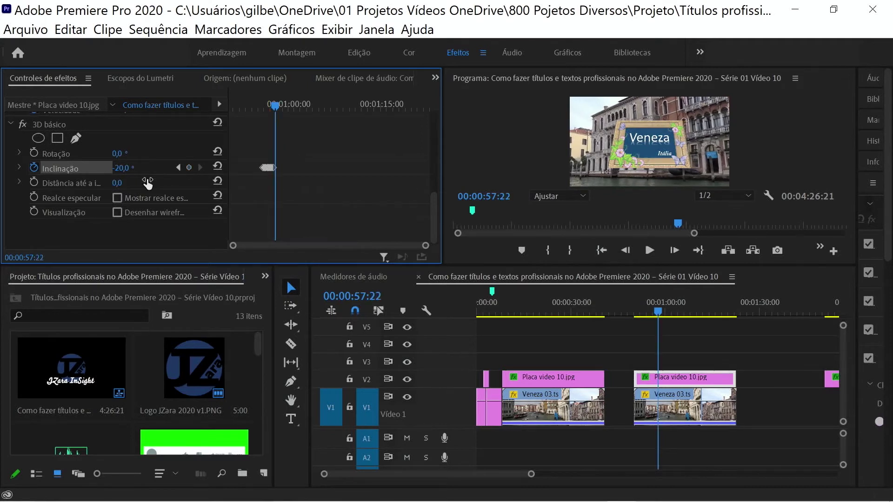
click(135, 167)
text(10)
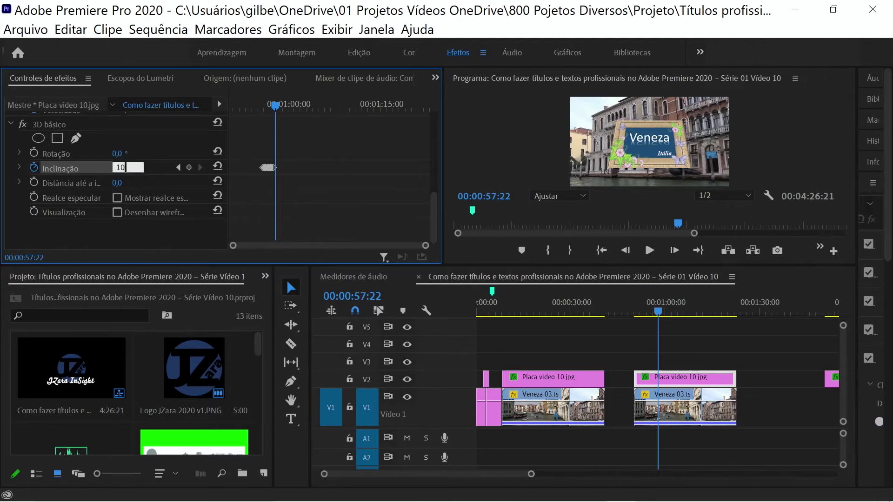
key(Return)
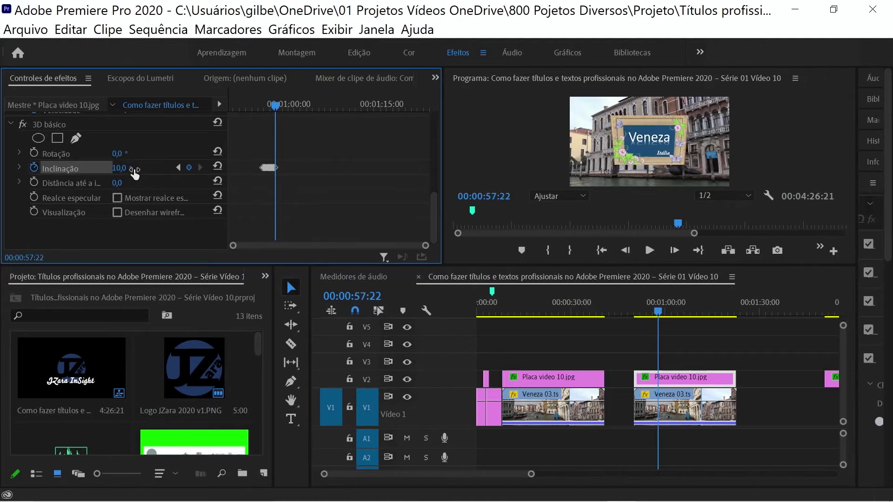
Step: A few frames on, keyframe a final 0° tilt so the plate ends flat
key(space)
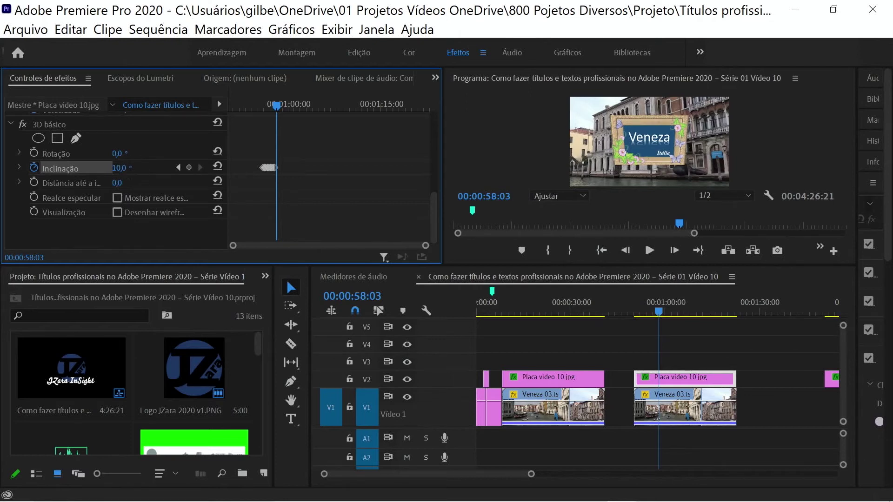
click(123, 168)
text(0)
key(Return)
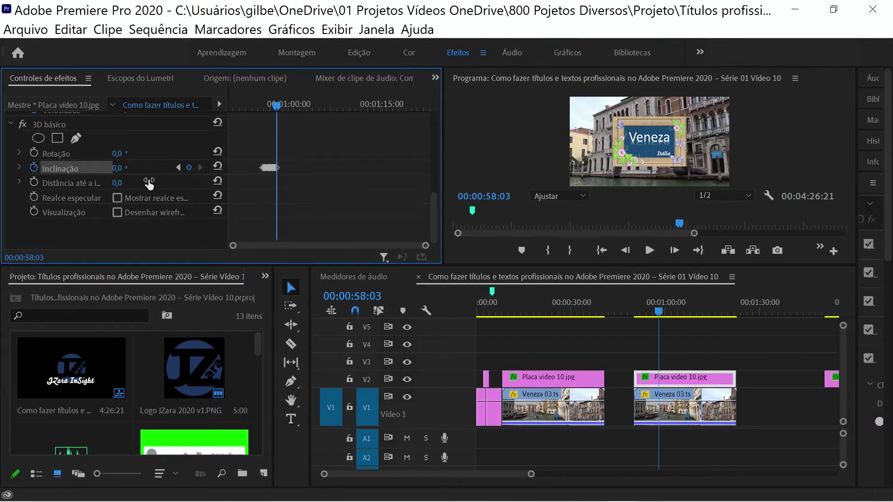
click(656, 310)
mouse_move(657, 311)
mouse_down()
mouse_move(672, 315)
mouse_move(640, 315)
mouse_up()
click(501, 100)
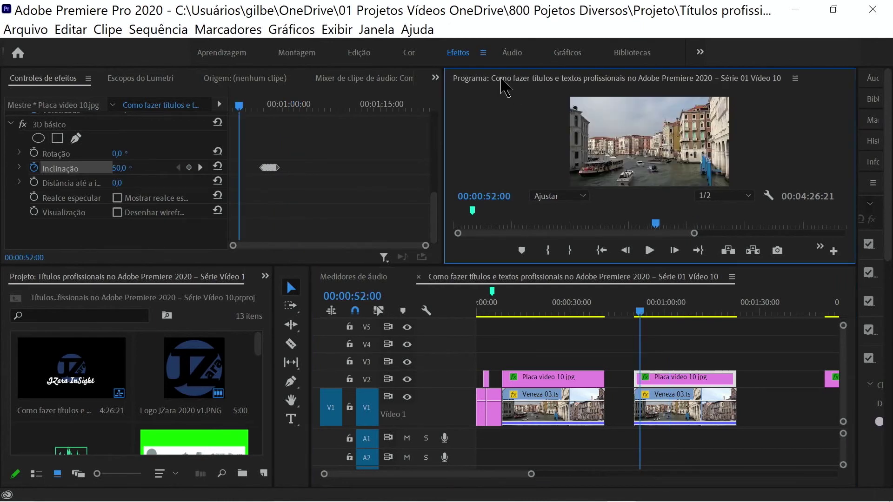
double_click(501, 80)
key(space)
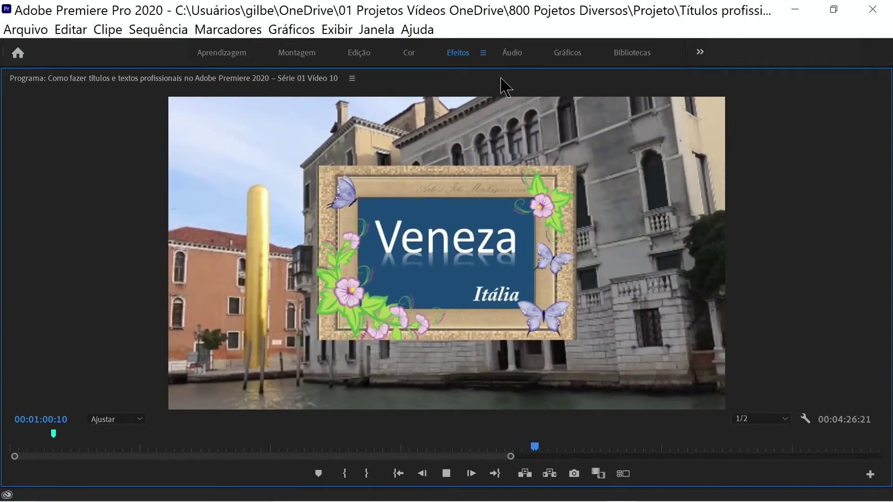
key(space)
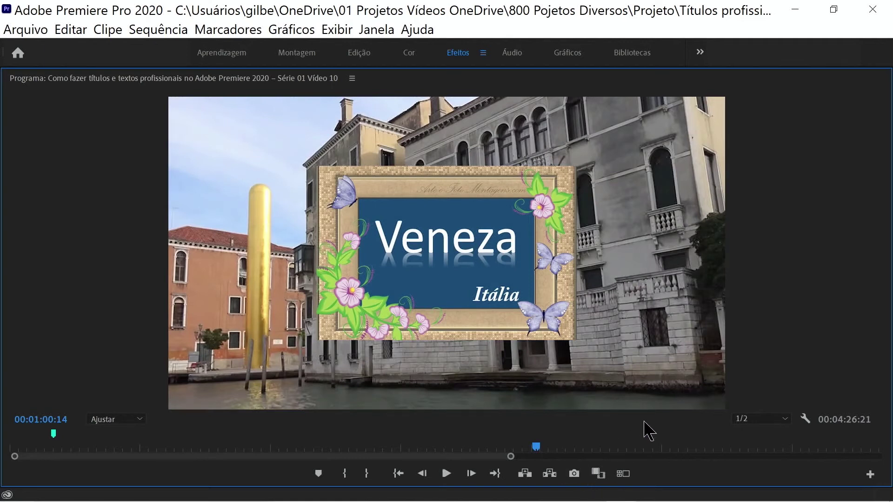
key(grave)
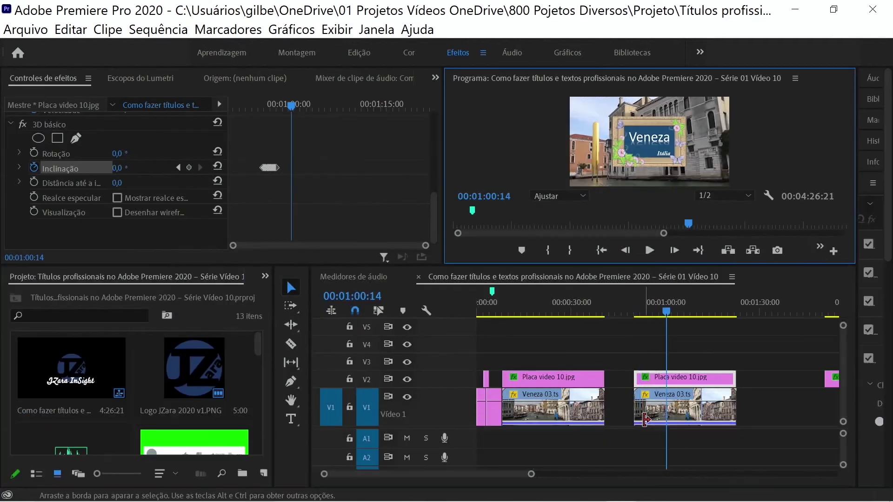
Step: Keyframe the plate's Position at 960, 540, then drag Y to 639 three frames later
click(671, 311)
key(space)
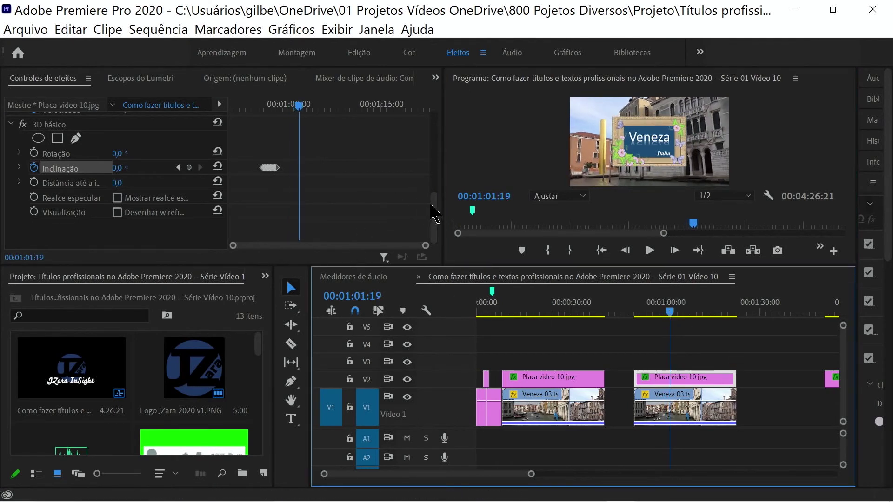
drag(434, 207, 447, 114)
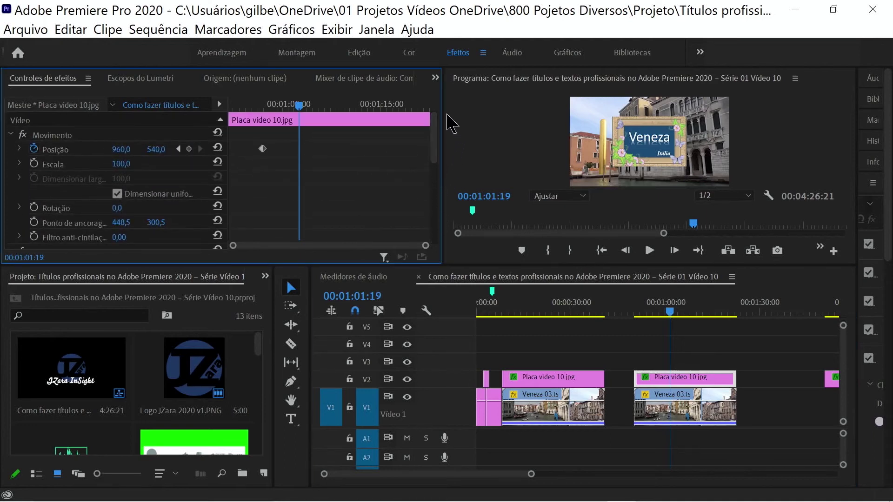
click(189, 149)
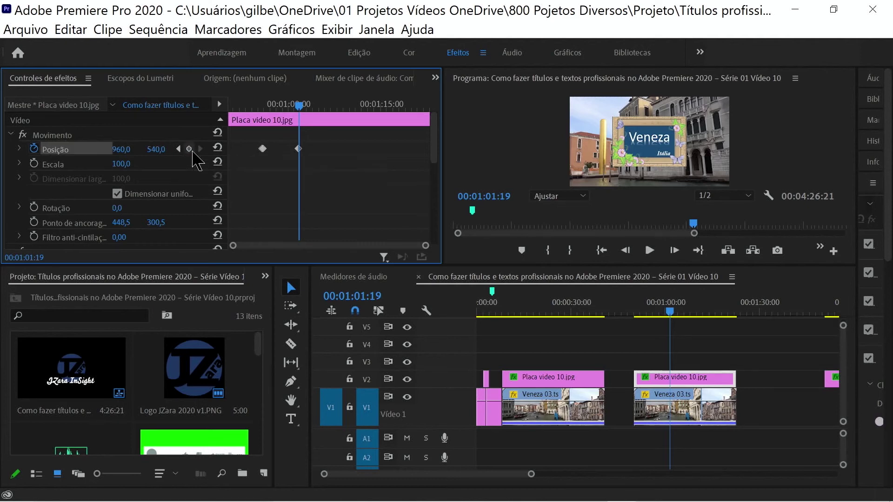
key(Right)
key(Right)
key(Right)
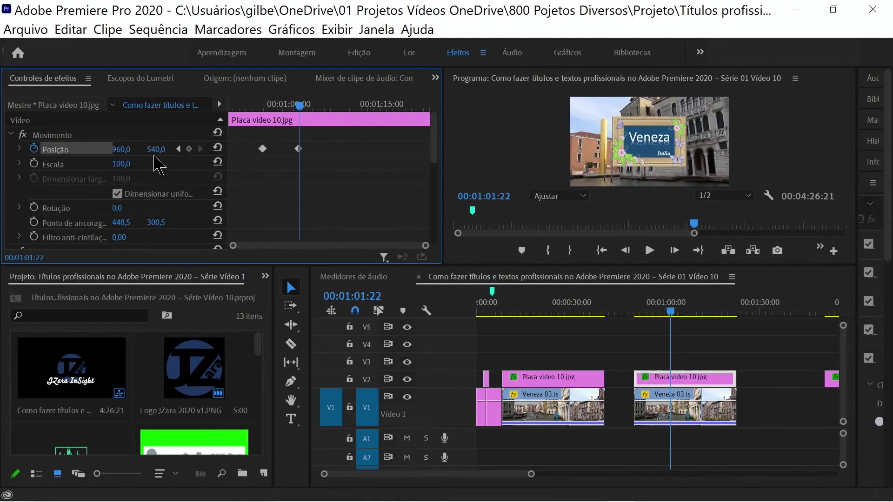
drag(158, 156, 288, 155)
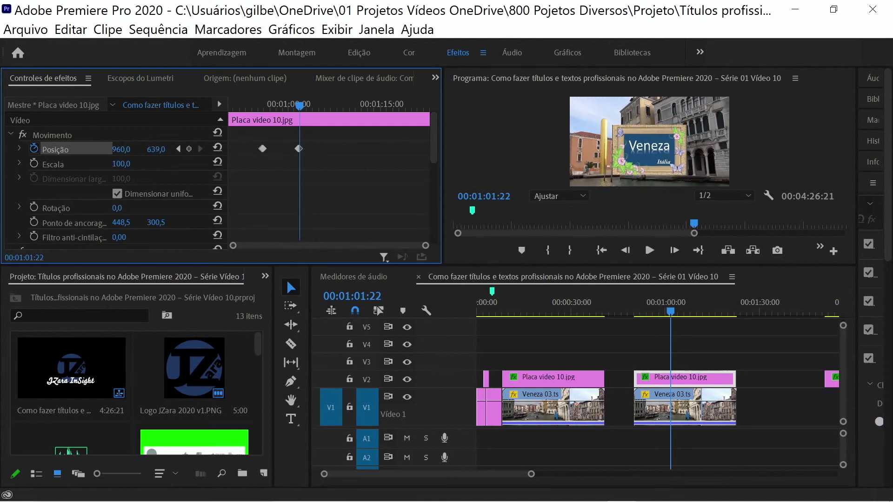
click(648, 310)
Step: Play the Program monitor full screen from 00:00:54:11 with Ctrl+`
click(512, 130)
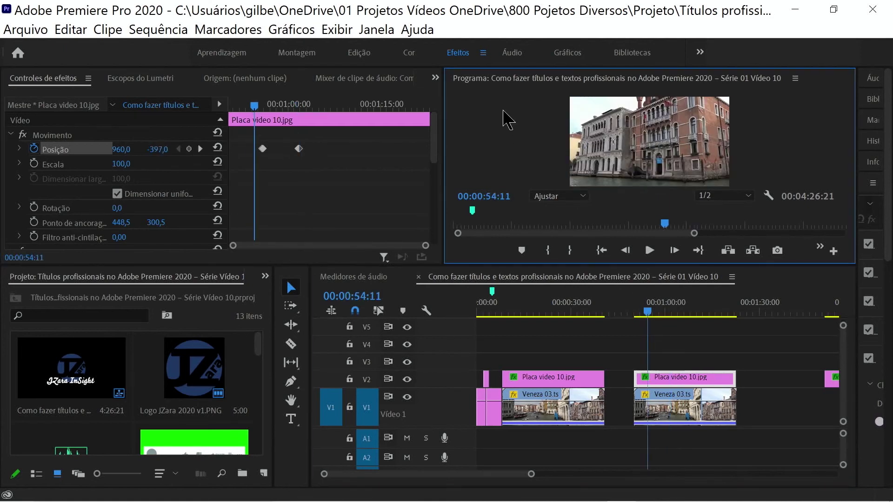
key(ctrl+grave)
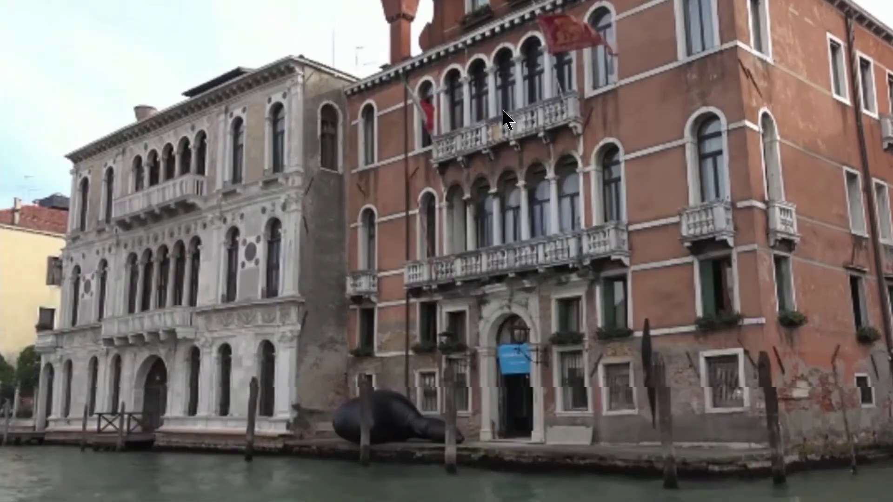